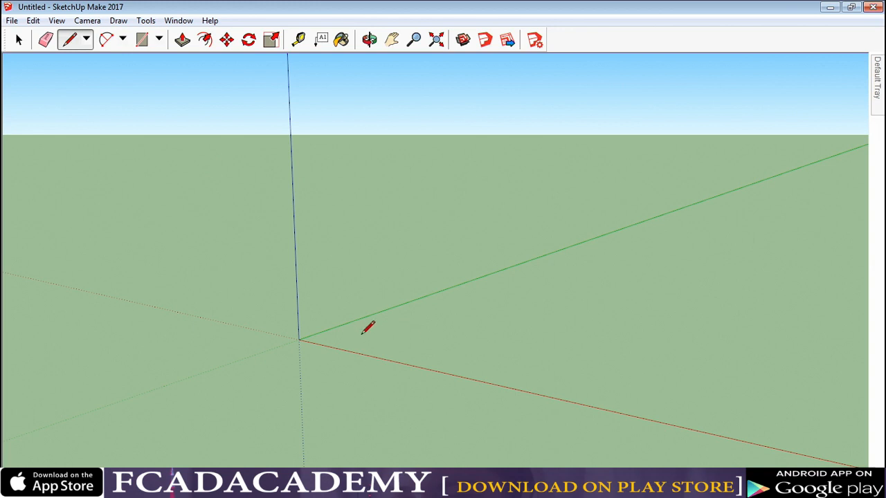
Draw a closed rectangular base on the ground beside the origin with the Line tool, following the red and green axes.
left_click(358, 337)
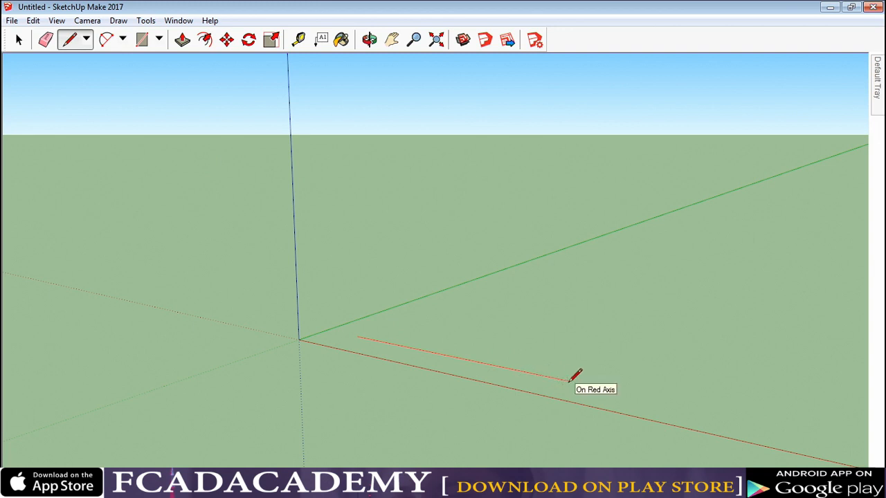
left_click(568, 379)
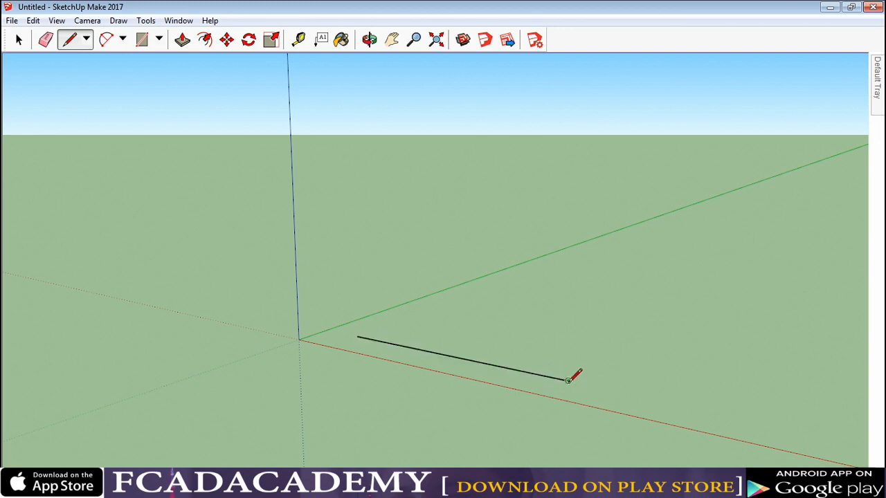
left_click(664, 308)
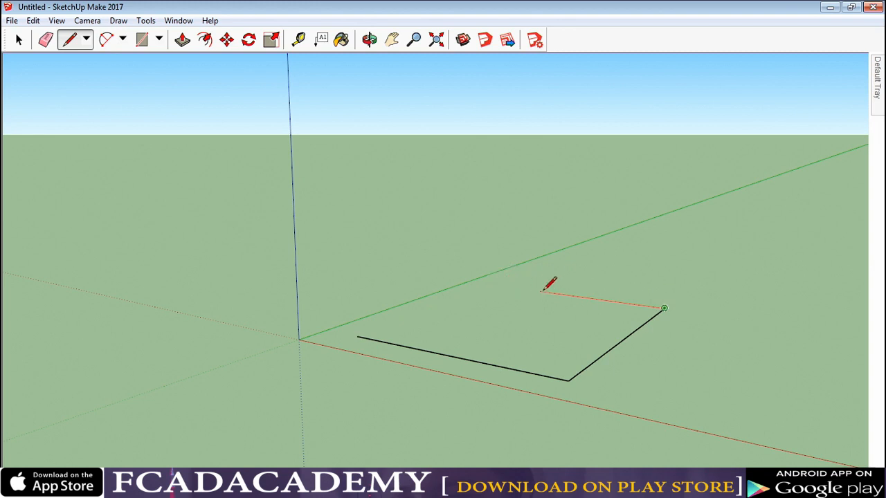
left_click(494, 285)
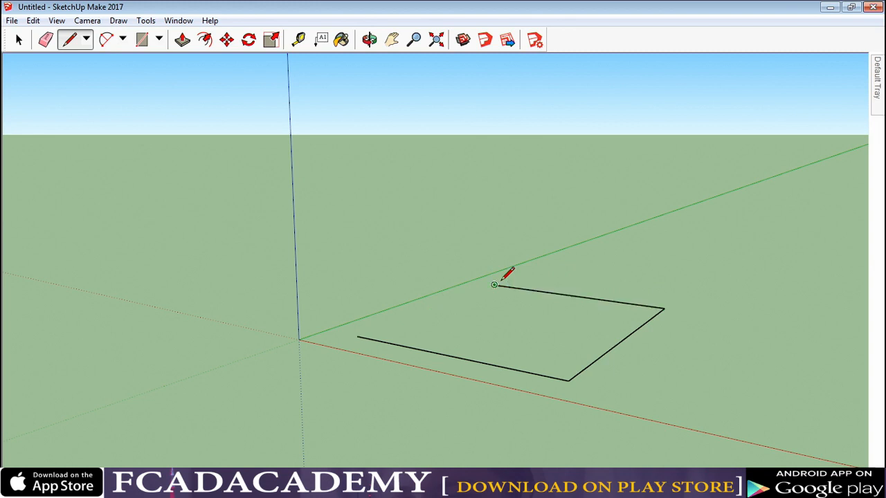
left_click(358, 336)
Draw a vertical rectangular wall on the base edge nearest the green axis, locking its first line to the blue axis.
middle_click_drag(431, 251, 392, 252)
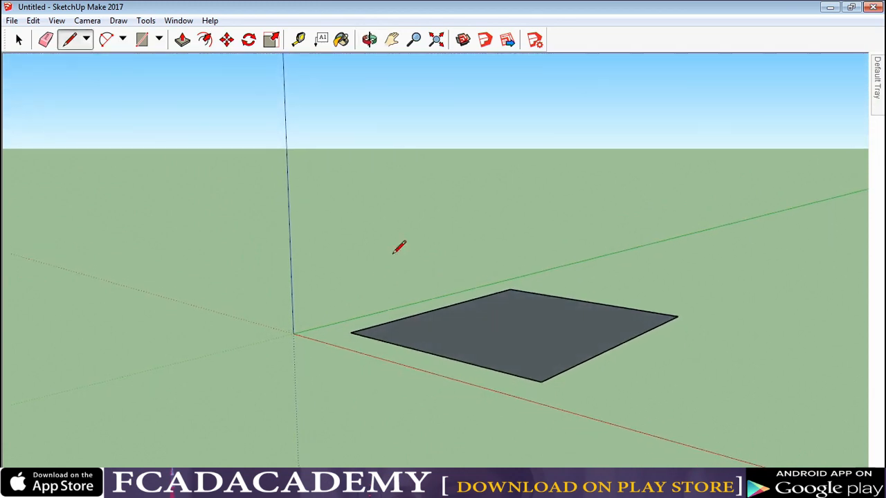
left_click(350, 333)
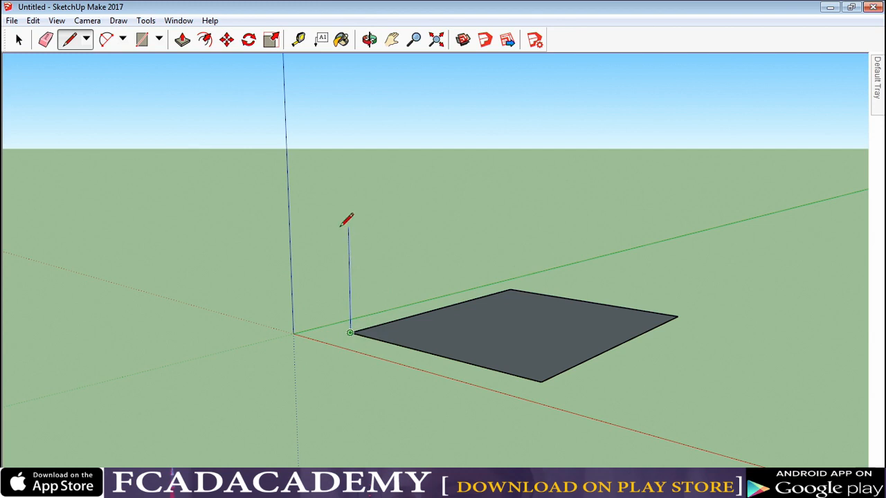
key("Up")
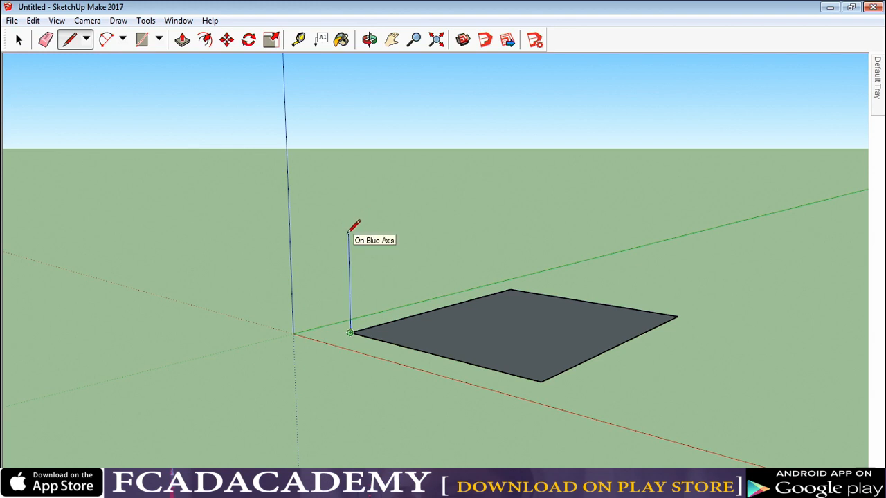
left_click(348, 233)
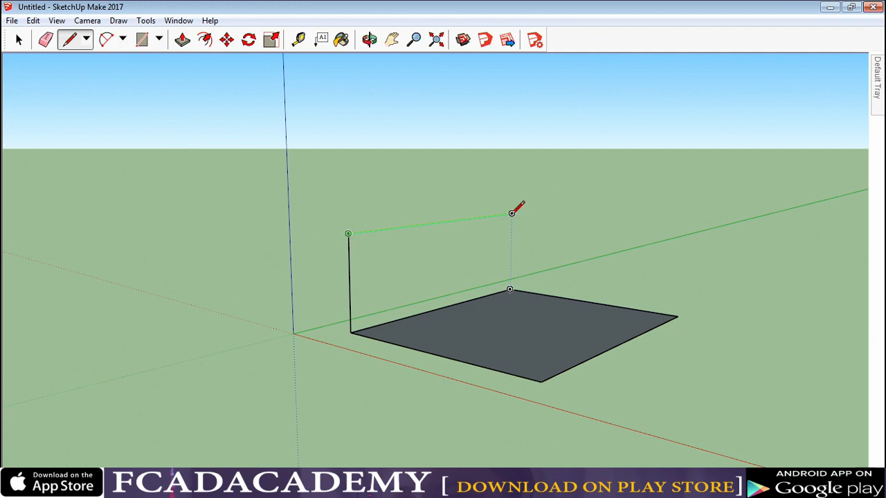
left_click(511, 213)
left_click(509, 289)
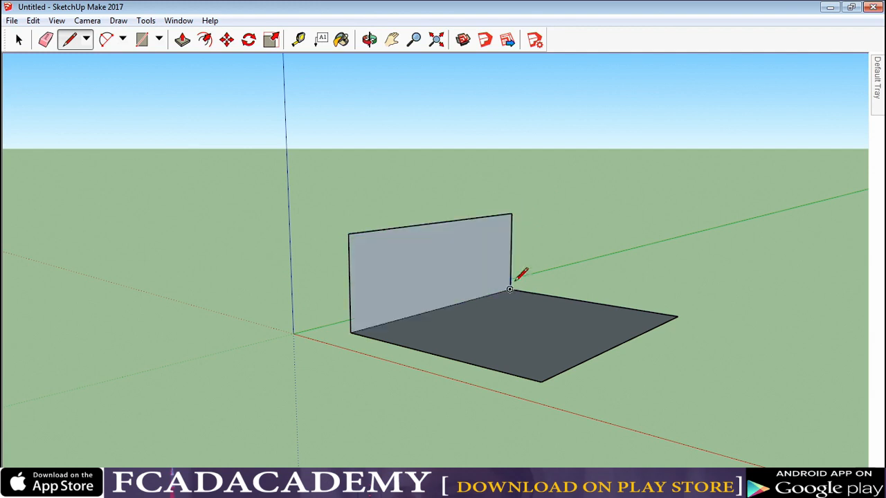
Draw the rear wall from the first wall's far upper corner, matching its height and ending at the base's far corner.
middle_click_drag(521, 275, 569, 270)
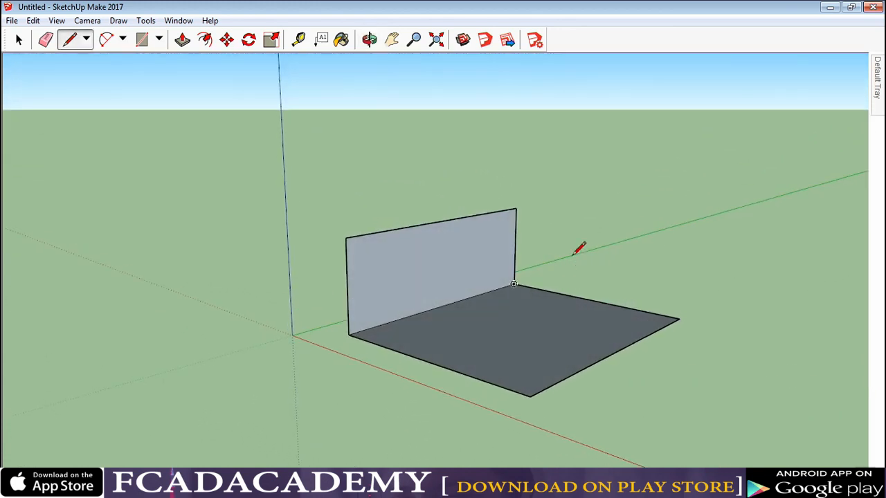
left_click(516, 208)
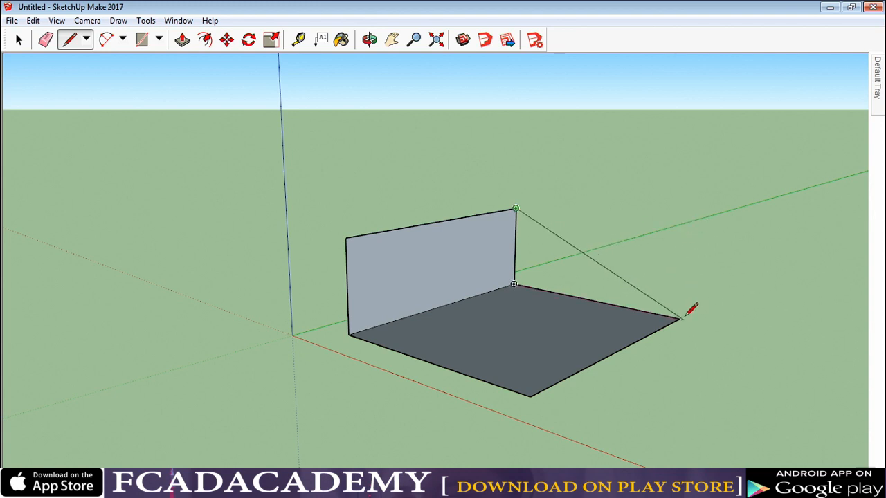
left_click(687, 228)
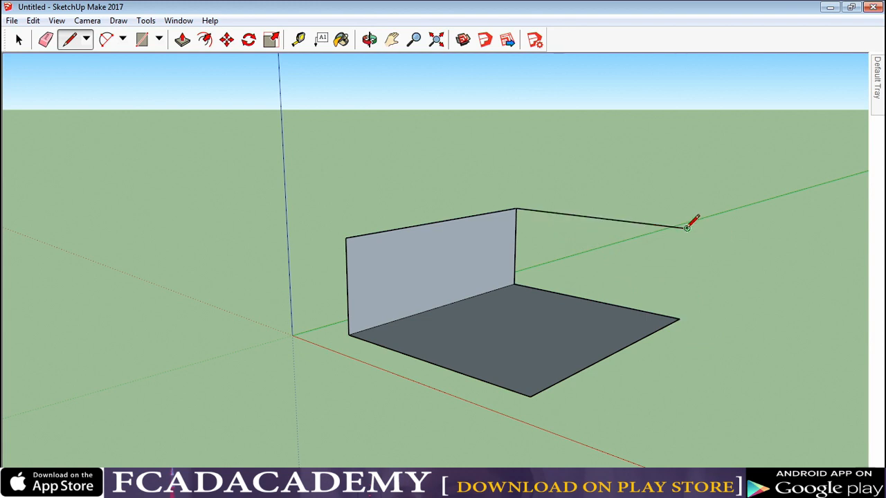
left_click(679, 319)
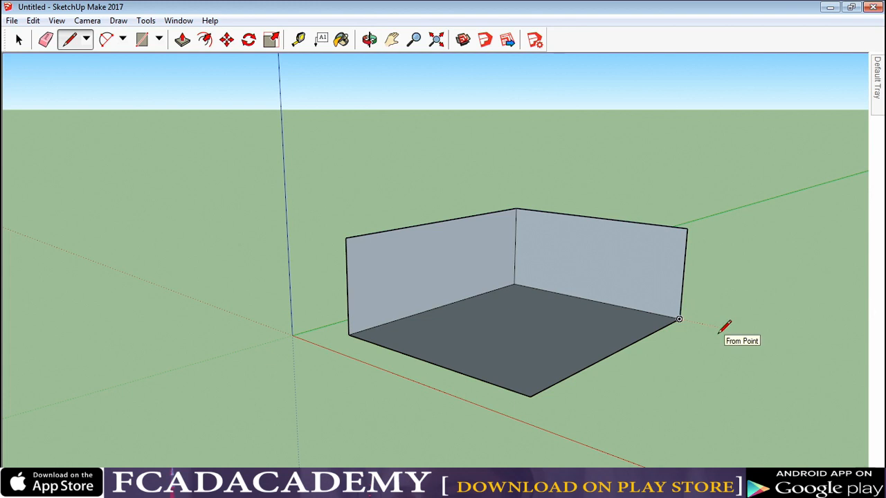
Draw the side wall opposite the first one, running from the rear wall's free upper corner to the base's front corner.
mouse_move(724, 331)
middle_mouse_down()
mouse_move(671, 344)
mouse_move(732, 270)
middle_mouse_up()
left_click(695, 238)
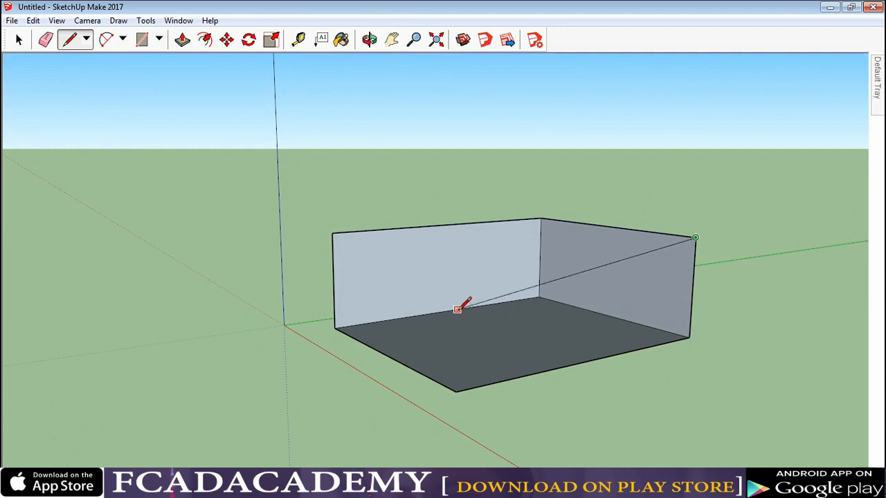
left_click(456, 264)
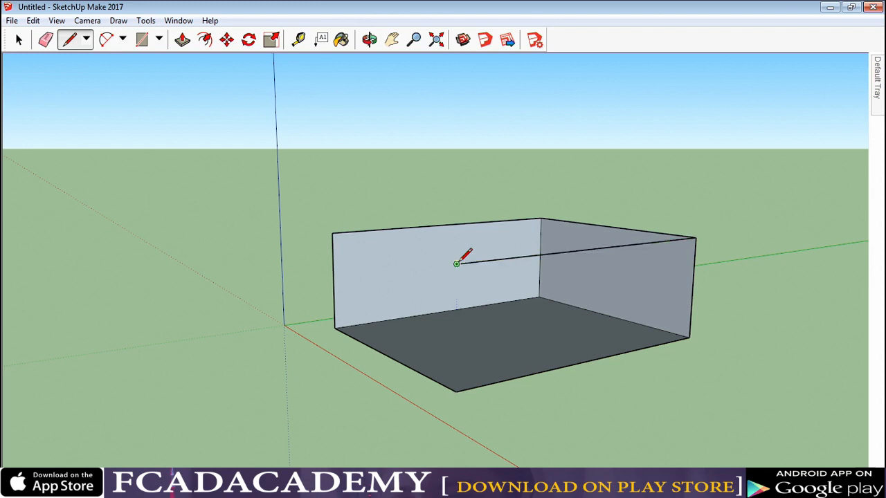
left_click(456, 389)
Close the front and top of the box with a line joining the two open front upper corners.
key("o")
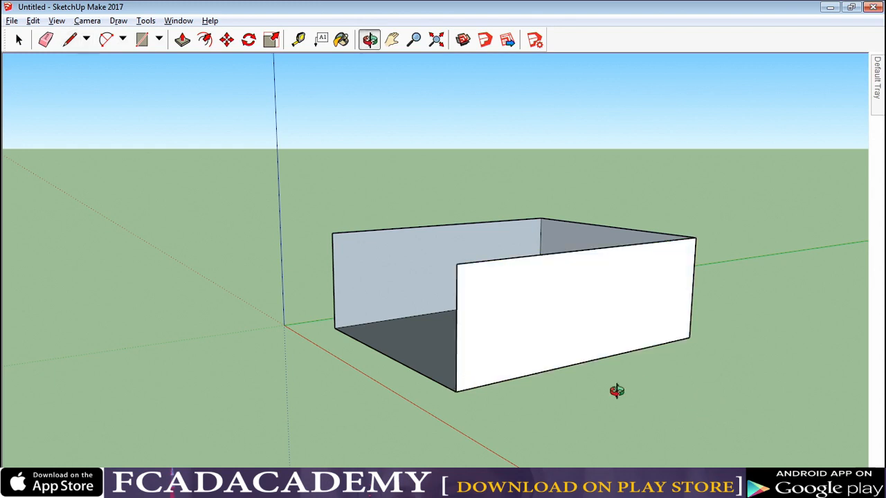
mouse_move(613, 390)
left_mouse_down()
mouse_move(807, 406)
mouse_move(714, 408)
left_mouse_up()
key("l")
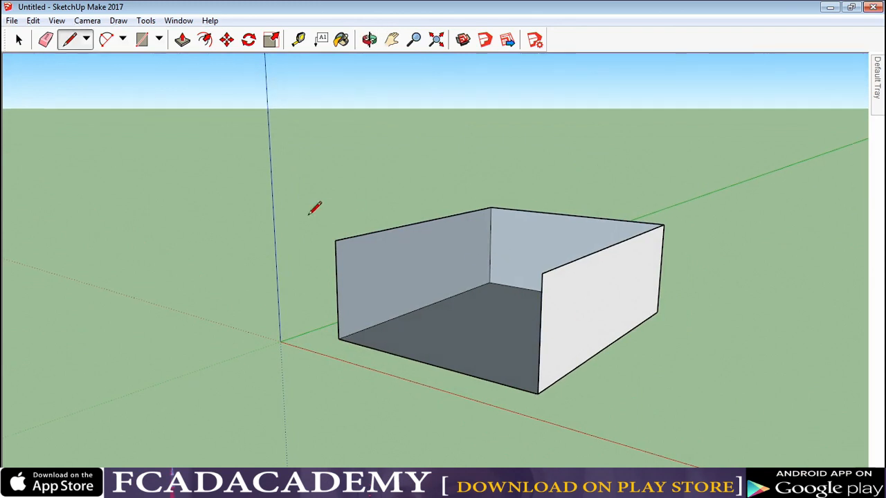
left_click(335, 240)
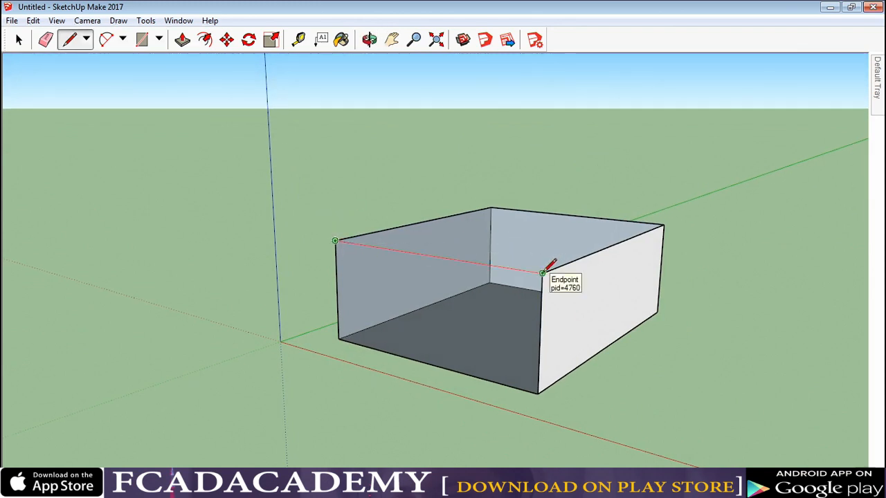
left_click(543, 273)
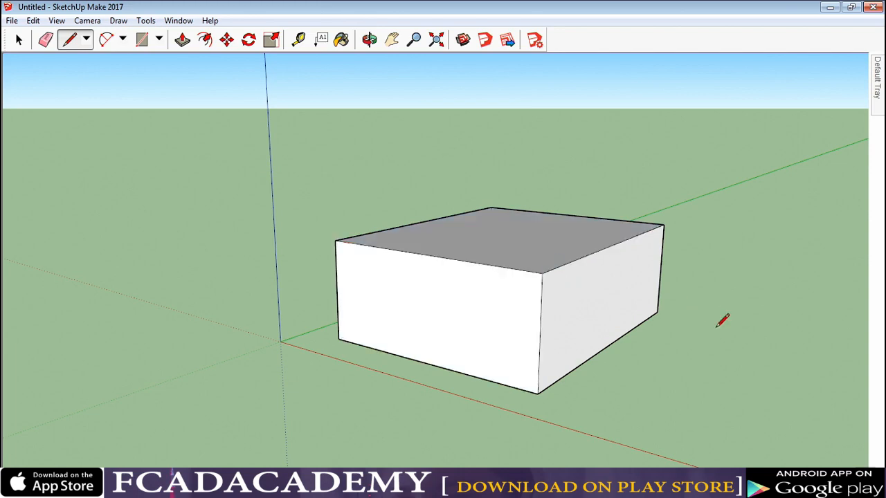
Split the side face farthest from the green axis with a vertical line from its top edge's midpoint to its bottom edge's midpoint.
mouse_move(739, 315)
middle_mouse_down()
mouse_move(282, 368)
mouse_move(209, 338)
mouse_move(229, 356)
mouse_move(757, 304)
middle_mouse_up()
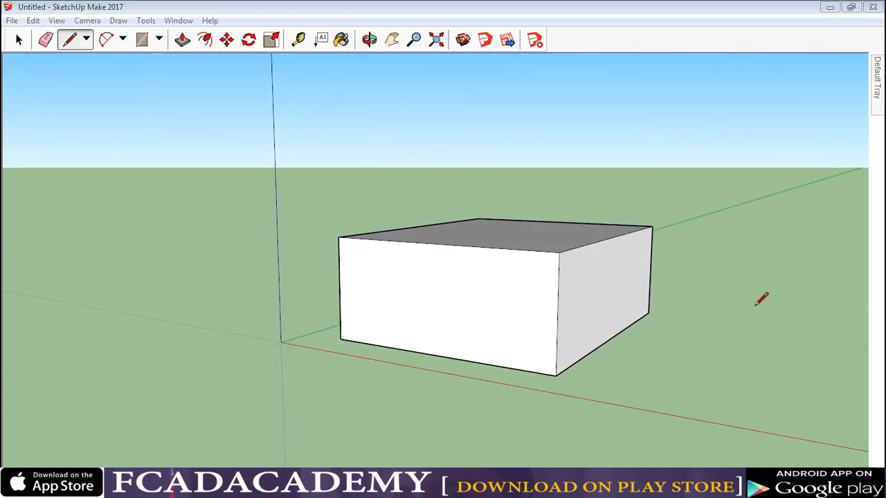
mouse_move(756, 247)
middle_mouse_down()
mouse_move(686, 257)
mouse_move(667, 241)
mouse_move(651, 263)
mouse_move(630, 269)
middle_mouse_up()
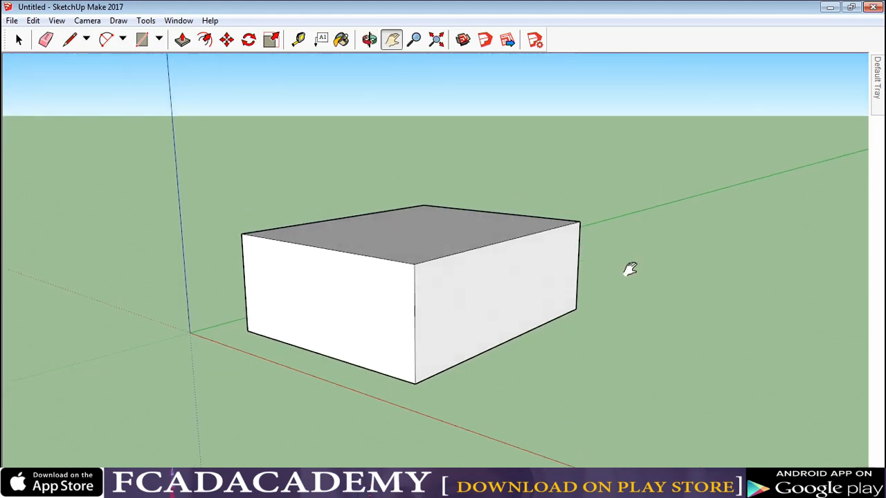
left_click(70, 41)
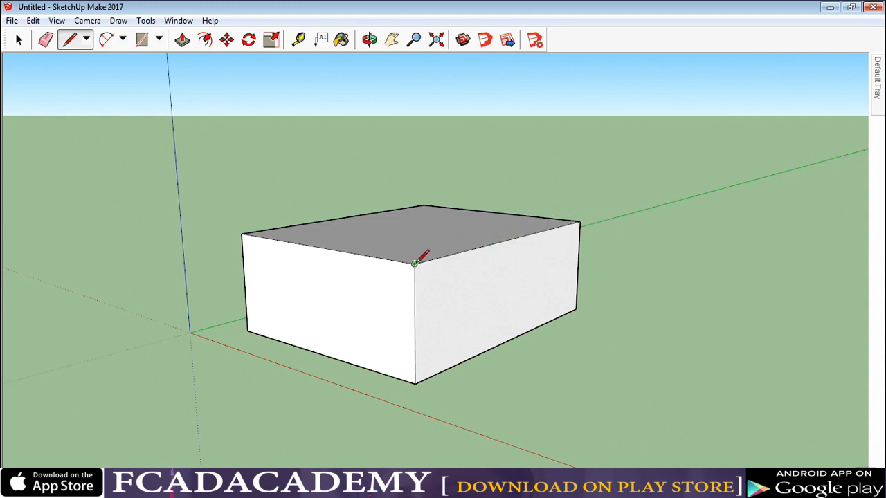
left_click(510, 238)
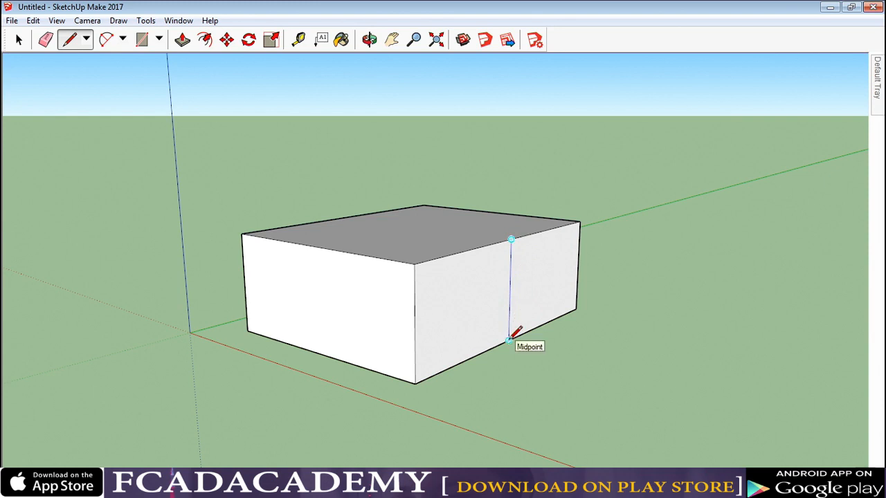
left_click(508, 340)
Draw a rectangular extension floor on the ground against the rear half of the split side, starting at its bottom midpoint.
middle_click_drag(562, 350, 585, 430)
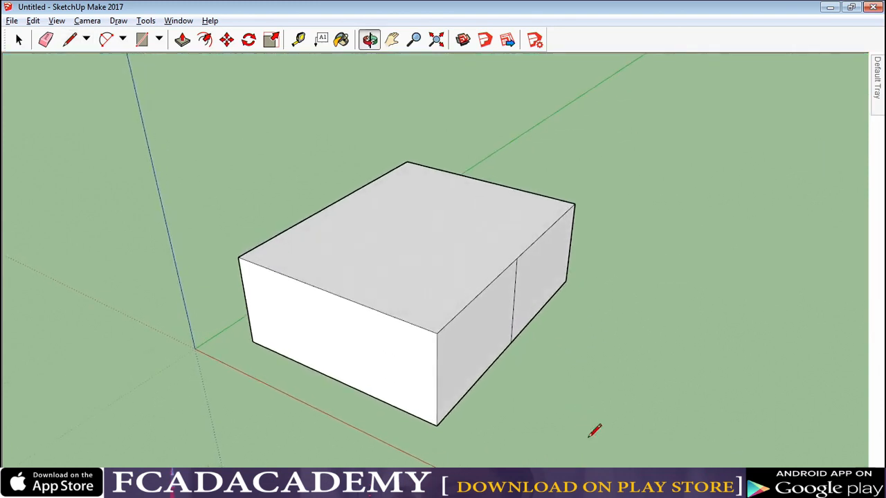
left_click(510, 342)
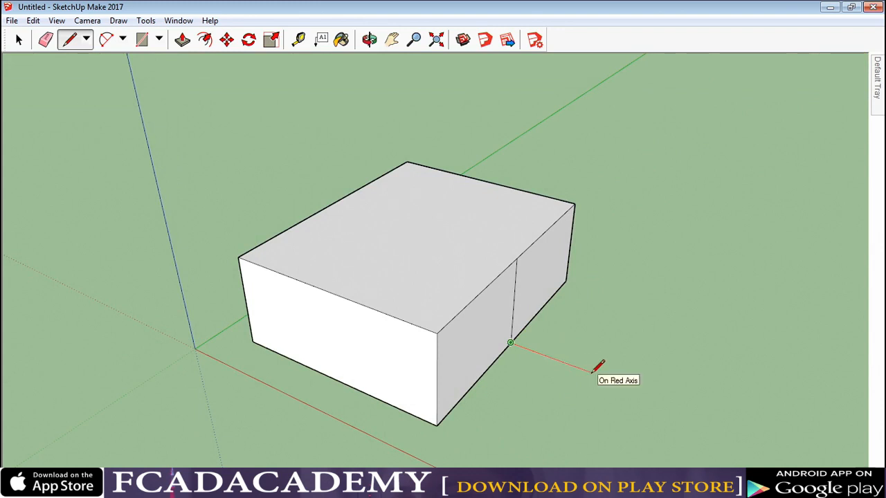
left_click(592, 372)
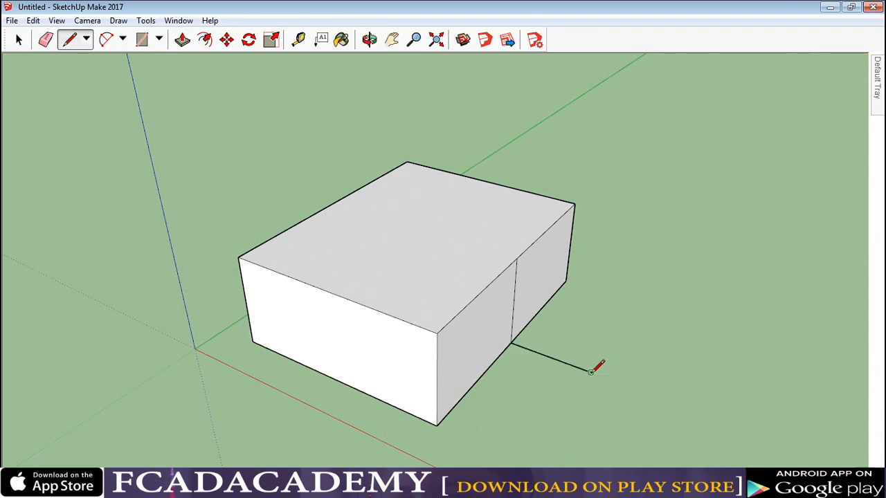
left_click(638, 303)
left_click(568, 280)
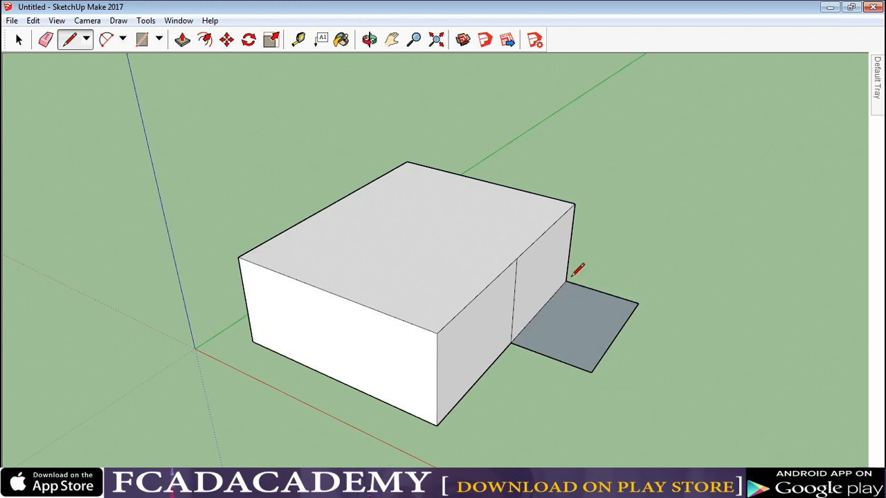
Enclose the extension by drawing its rear and front walls at the box's height and joining their outer upper corners.
left_click(653, 223)
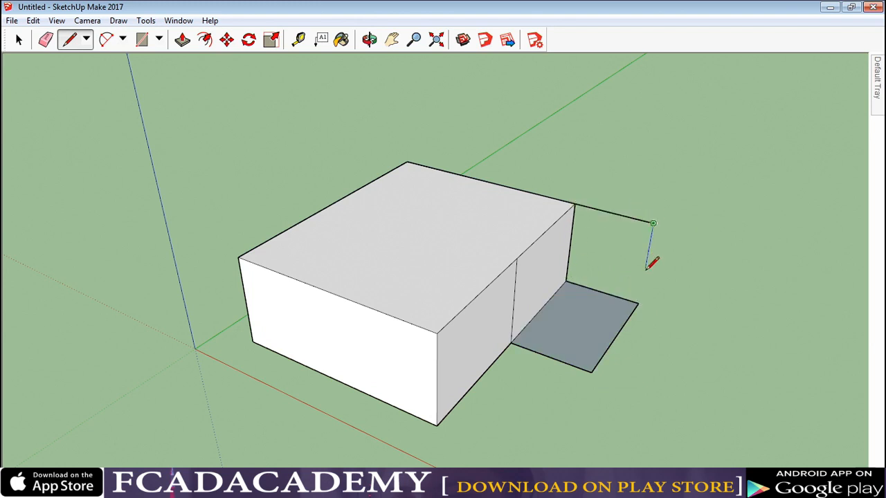
left_click(638, 303)
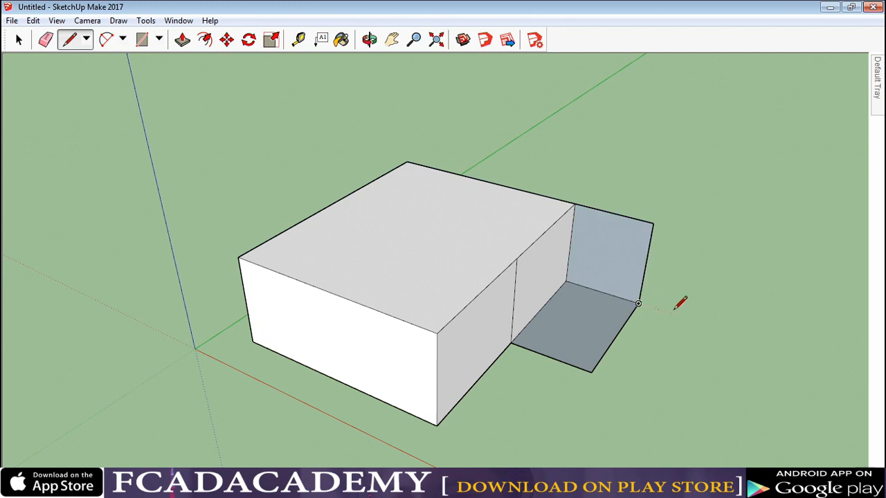
middle_click_drag(680, 301, 597, 310)
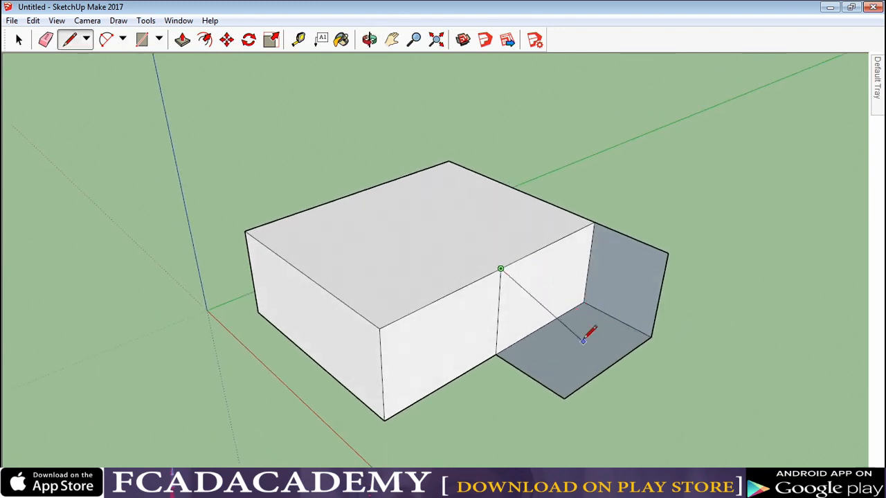
mouse_move(581, 342)
middle_mouse_down()
mouse_move(632, 301)
mouse_move(606, 266)
middle_mouse_up()
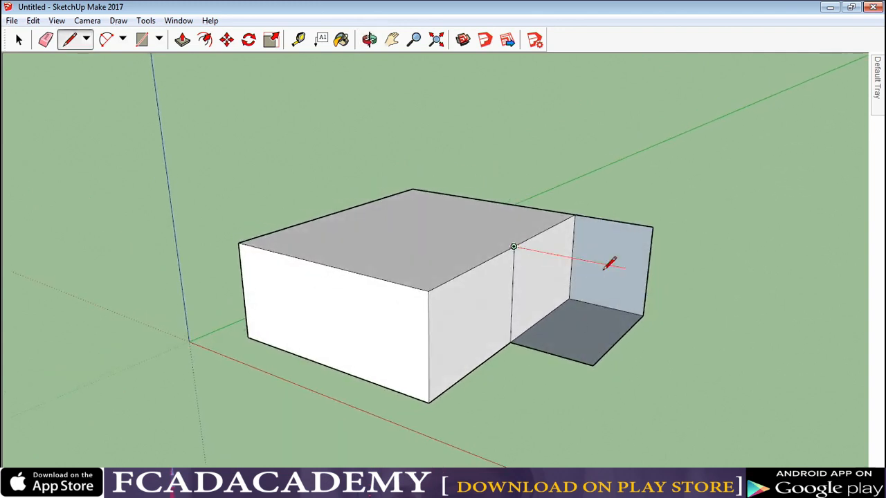
left_click(513, 247)
left_click(601, 263)
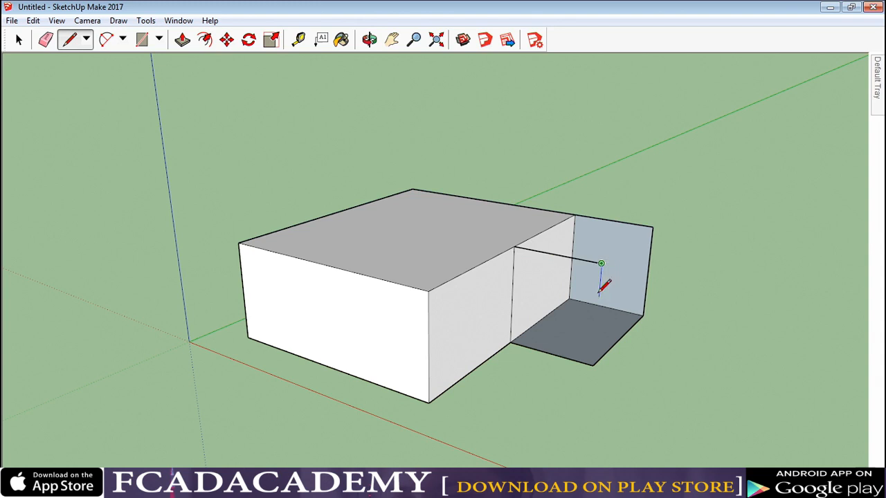
left_click(594, 365)
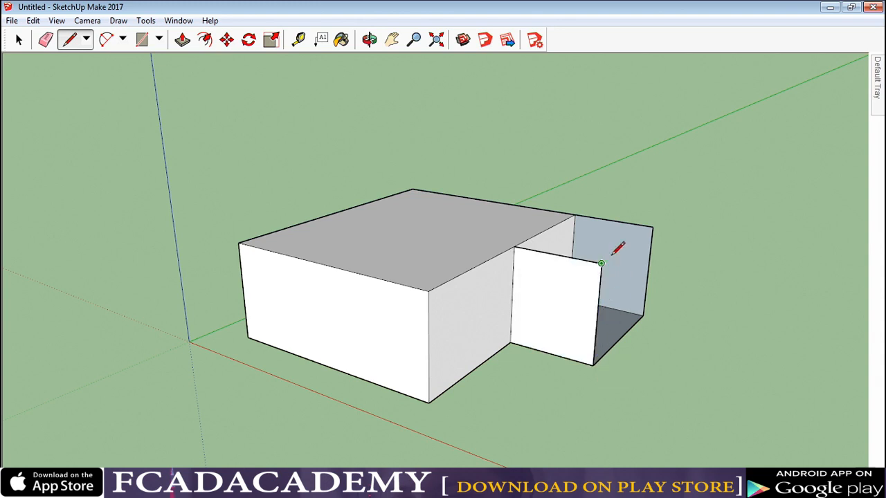
left_click(654, 225)
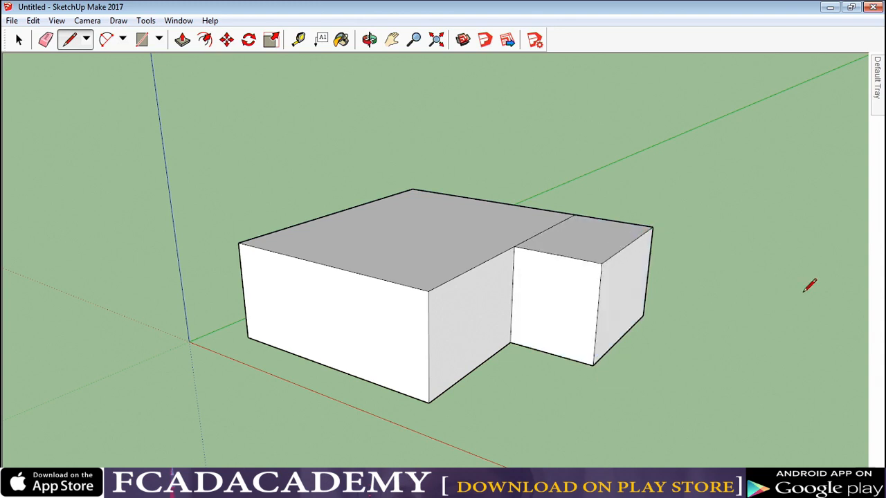
middle_click_drag(807, 287, 745, 307)
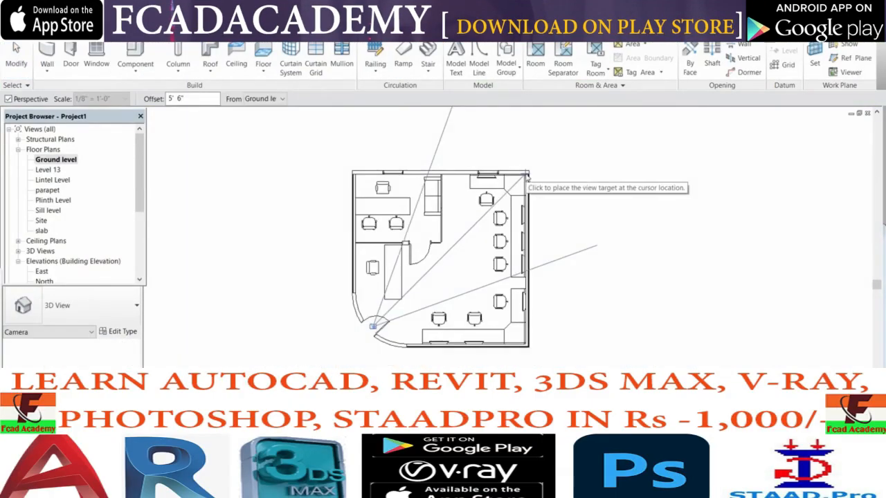
left_click(528, 180)
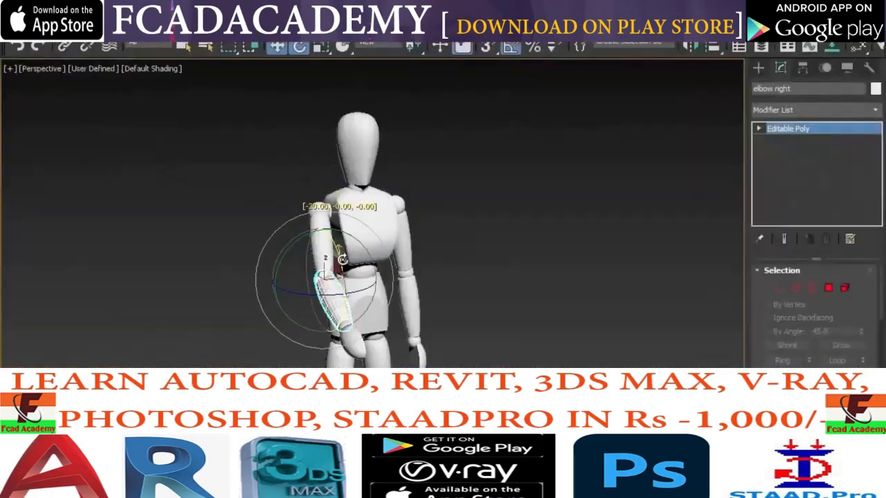